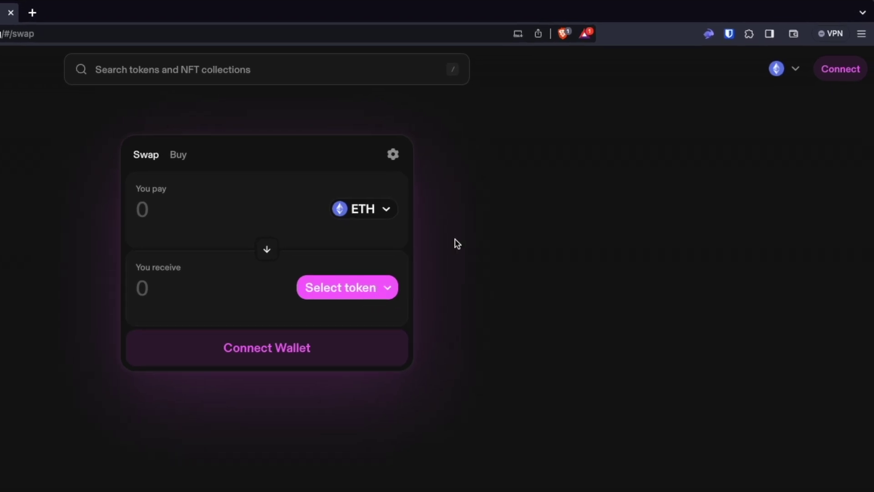
Step: Switch the swap to the Polygon network and choose Rabby as the wallet to connect
{"action": "left_click", "coordinate": [778, 74]}
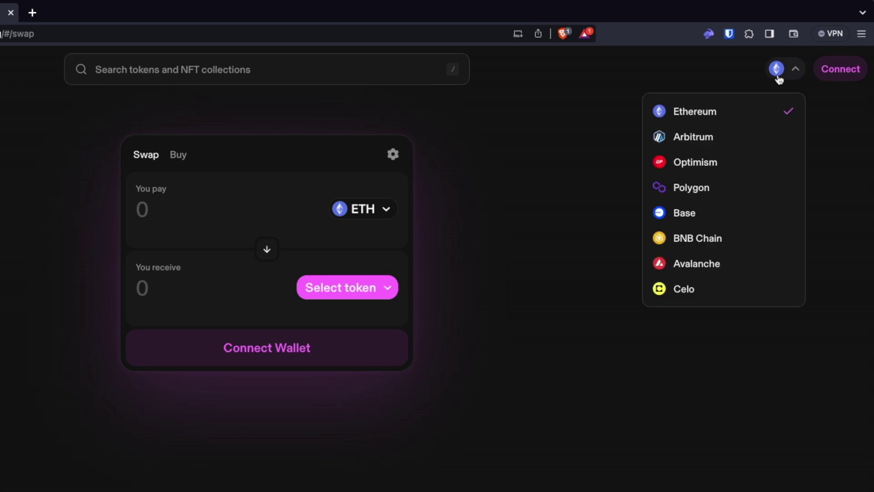
{"action": "left_click", "coordinate": [706, 188]}
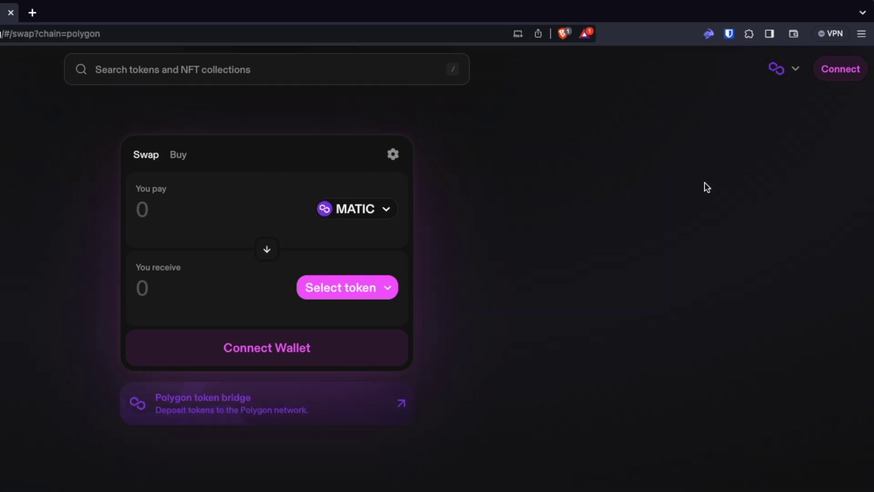
{"action": "left_click", "coordinate": [831, 80]}
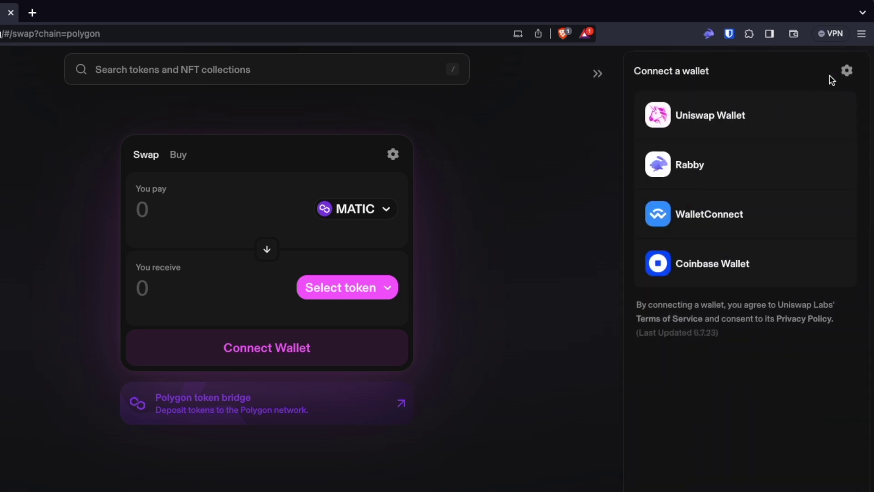
{"action": "left_click", "coordinate": [720, 185]}
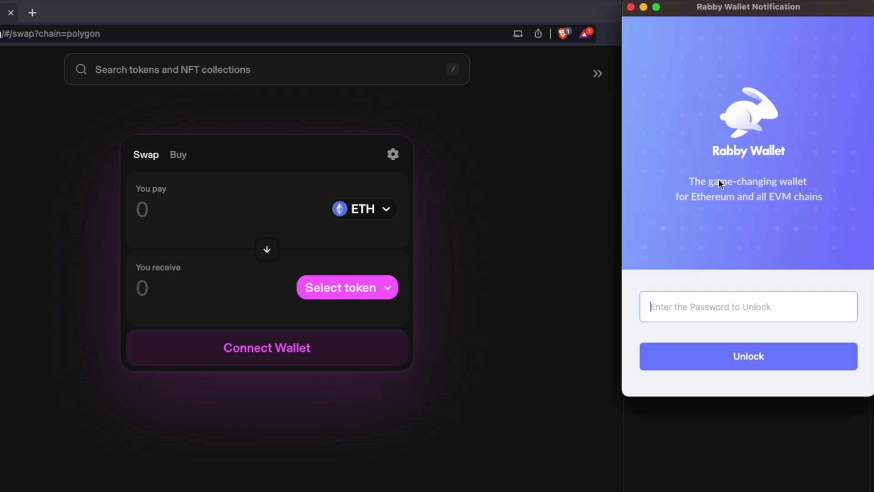
Step: Enter the wallet password to unlock Rabby, connecting it with a 1.62 MATIC balance
{"action": "type", "text": "****"}
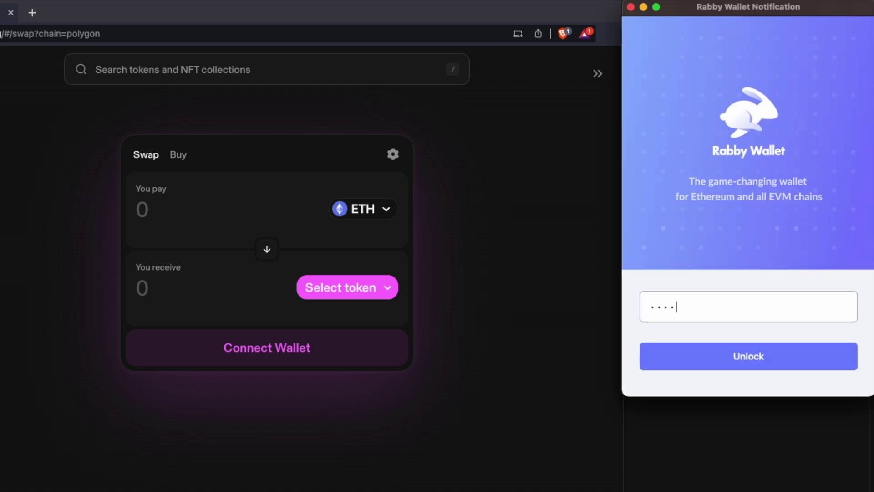
{"action": "key", "text": "Return"}
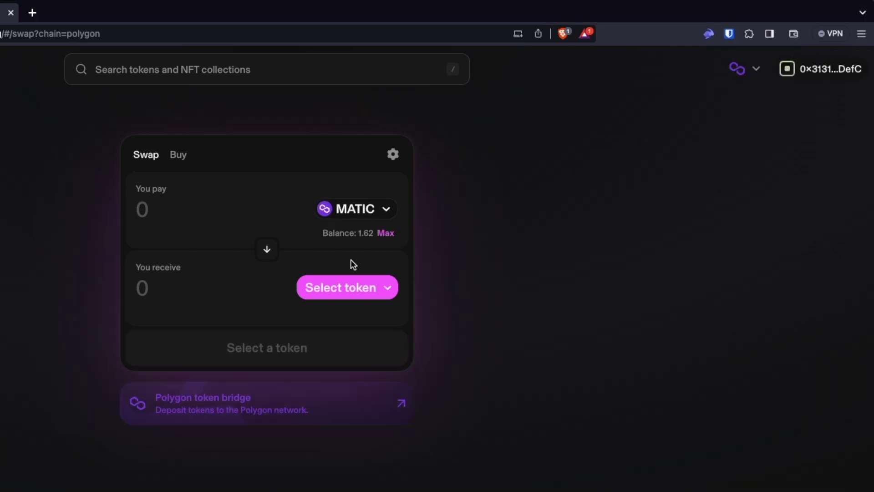
Step: Pick USDC as the token to receive and enter 1 MATIC to pay, quoting 0.54114 USDC
{"action": "left_click", "coordinate": [168, 213]}
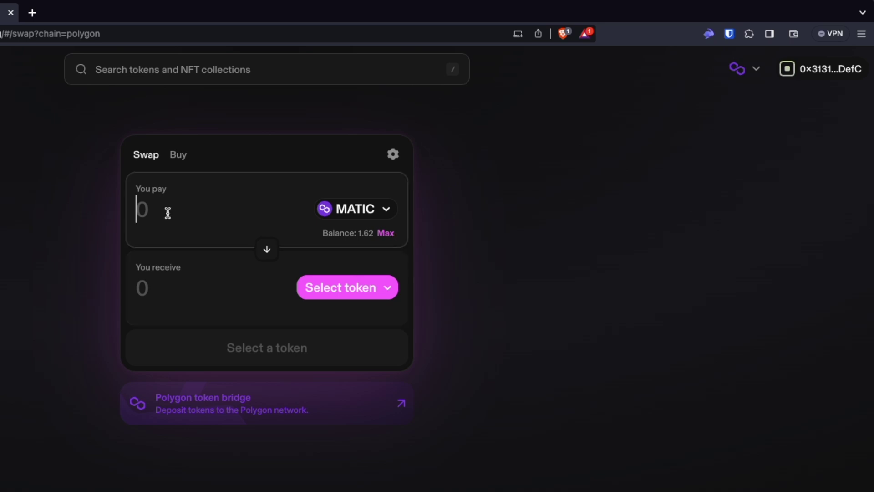
{"action": "left_click", "coordinate": [374, 292]}
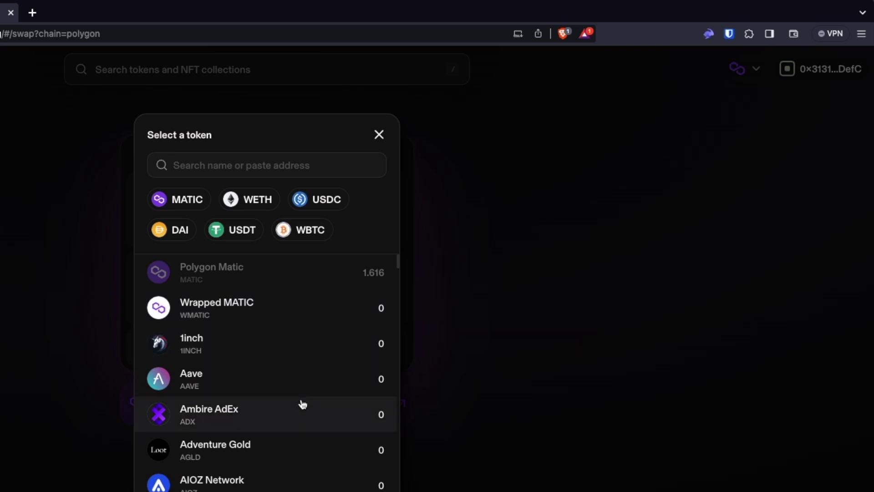
{"action": "left_click", "coordinate": [323, 204]}
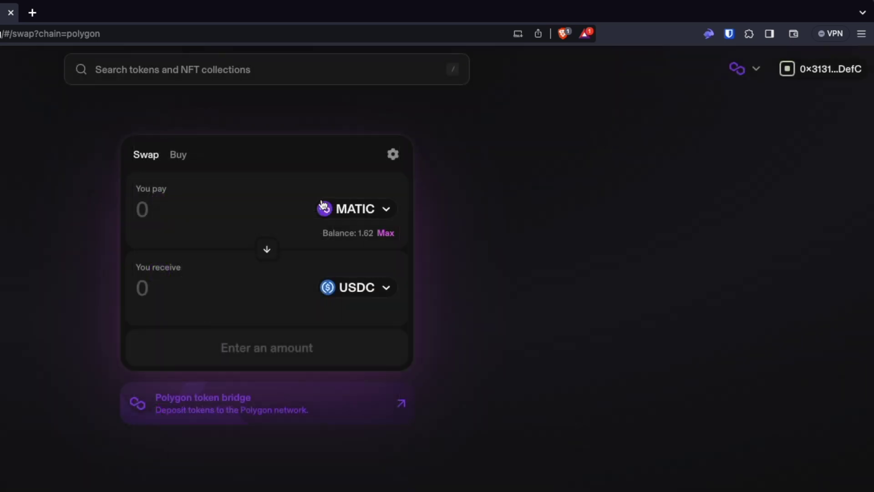
{"action": "left_click", "coordinate": [193, 217]}
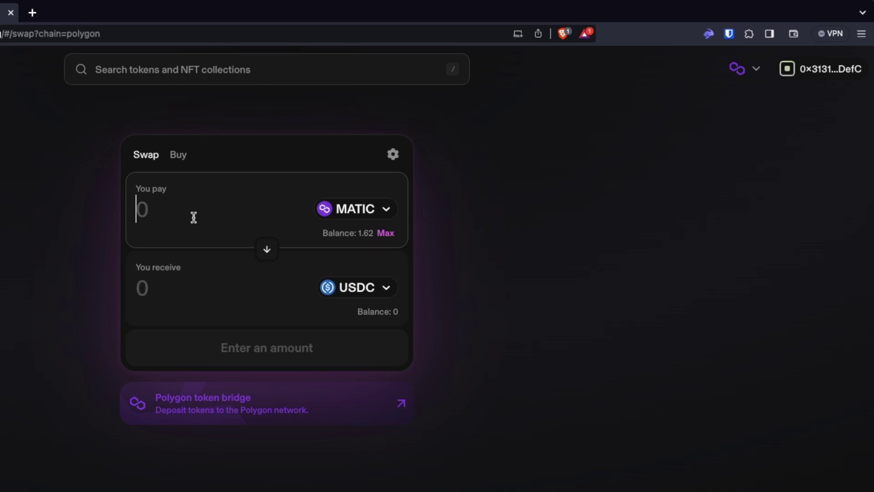
{"action": "type", "text": "1"}
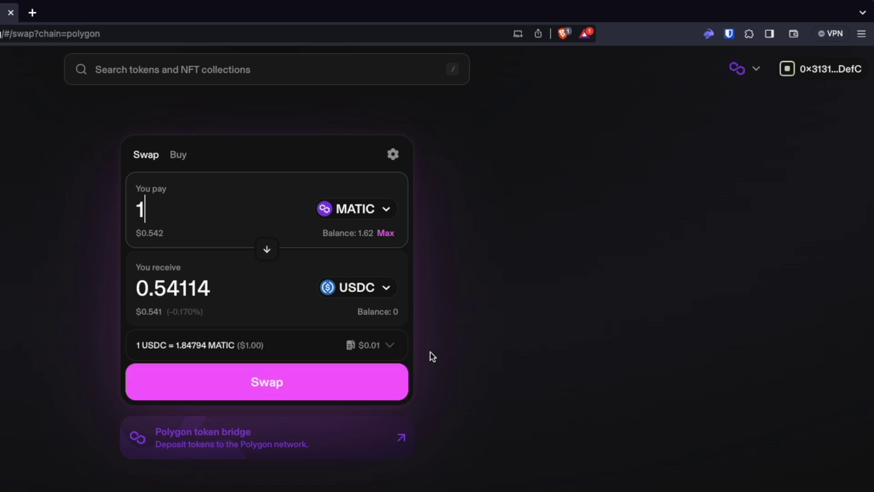
Step: Expand the fee and output details, then raise the pay amount to 100000 MATIC for 54004.2 USDC
{"action": "left_click", "coordinate": [383, 345]}
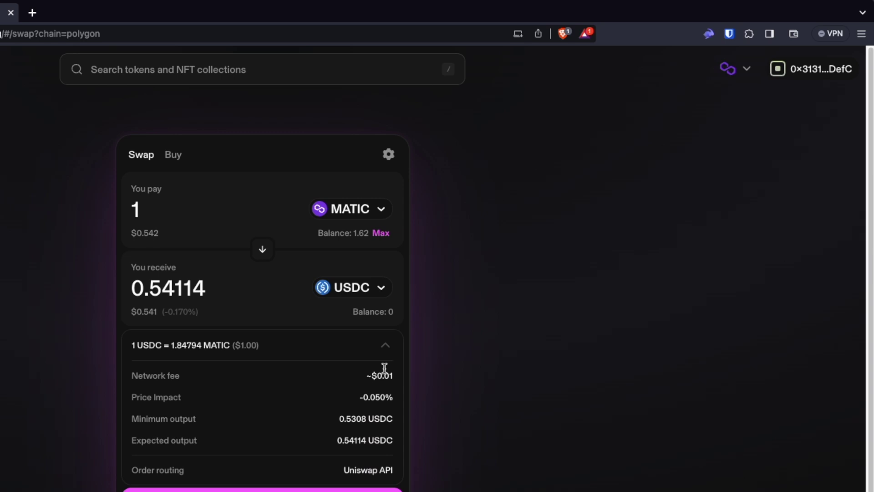
{"action": "mouse_move", "coordinate": [382, 372]}
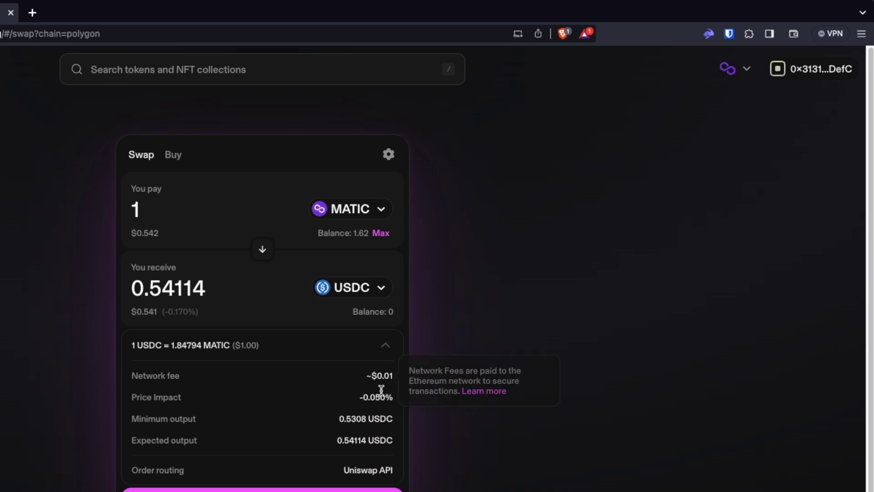
{"action": "left_click", "coordinate": [148, 208]}
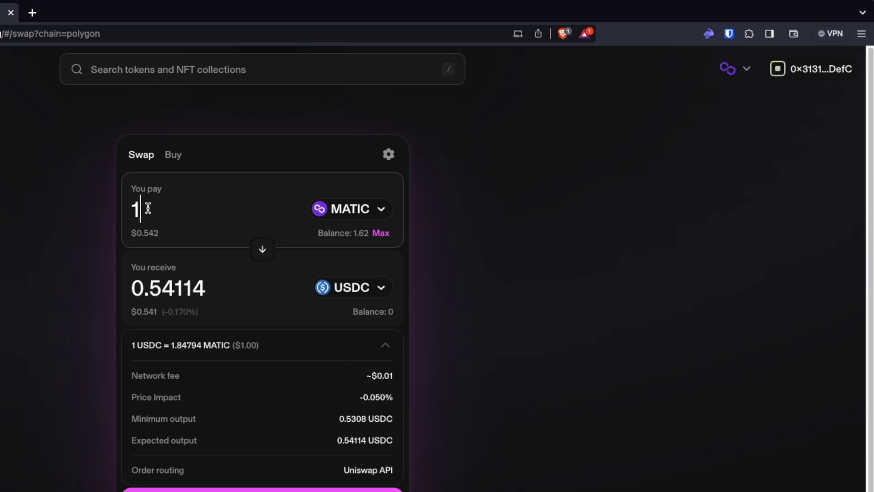
{"action": "type", "text": "00000"}
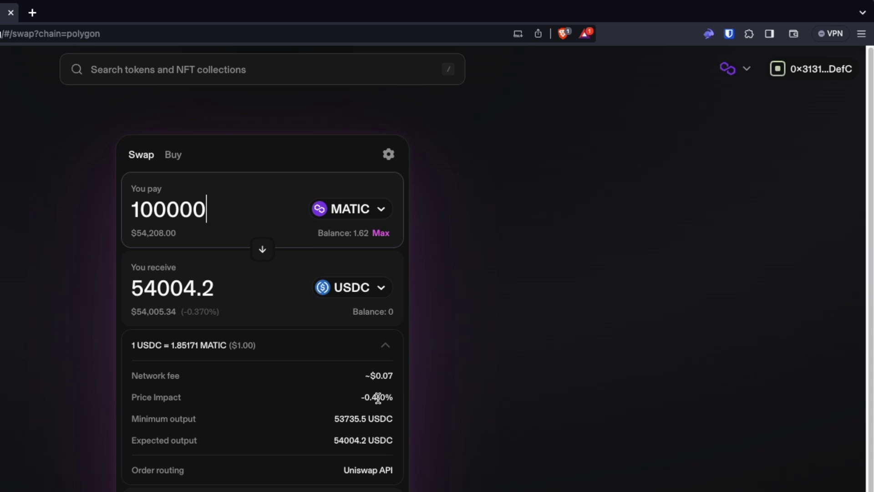
{"action": "left_click", "coordinate": [386, 287]}
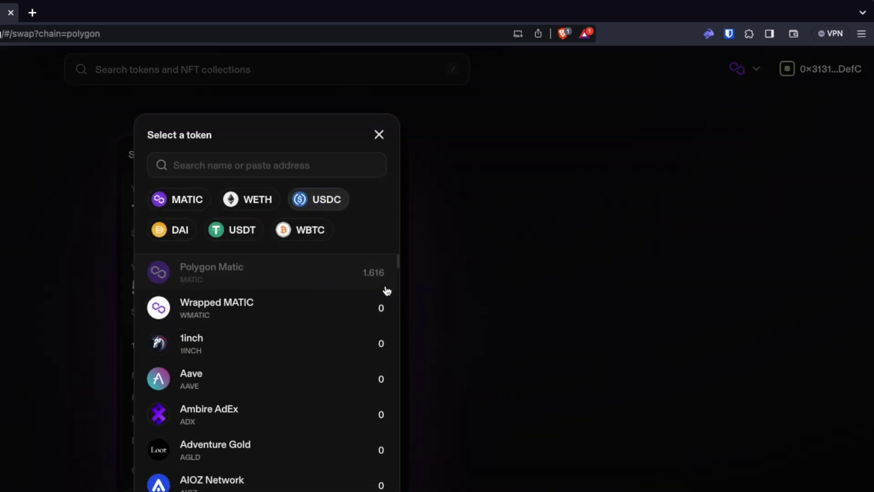
Step: Scroll the token list and choose AMP as the token to receive
{"action": "scroll", "coordinate": [321, 387], "scroll_direction": "down", "scroll_amount": 4}
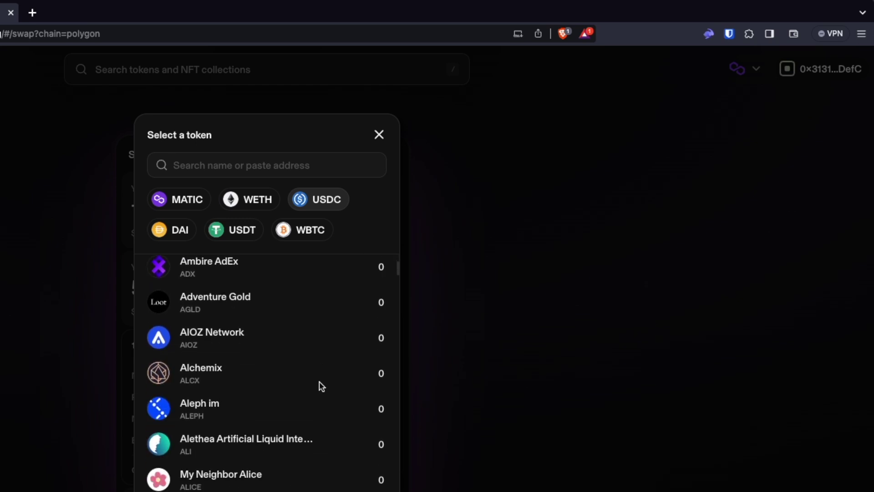
{"action": "scroll", "coordinate": [321, 387], "scroll_direction": "down", "scroll_amount": 2}
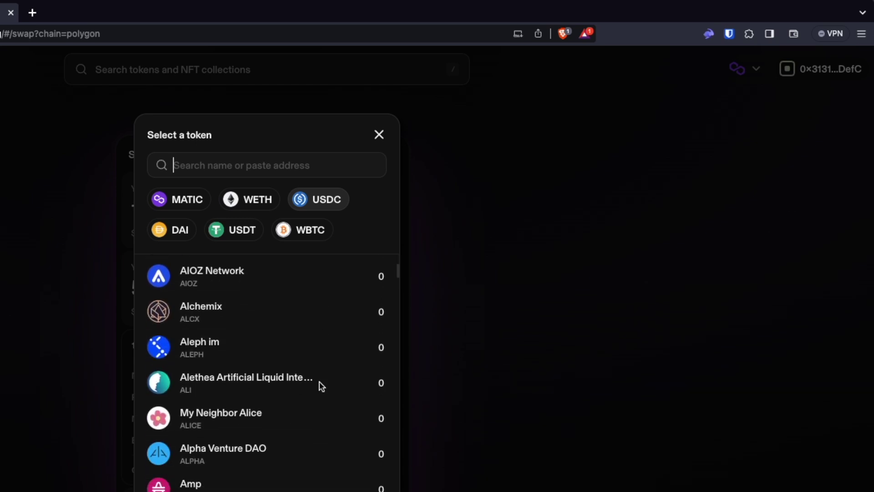
{"action": "left_click", "coordinate": [303, 482]}
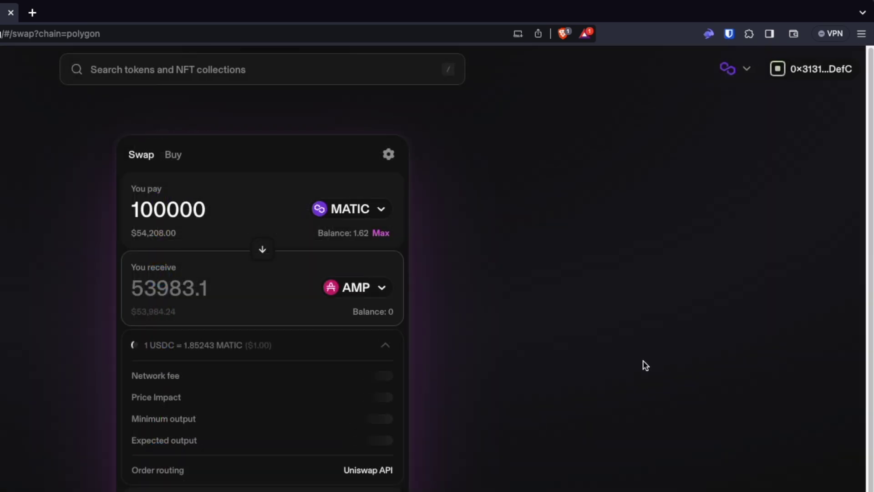
Step: Cut the pay amount to 1000 MATIC and expand the AMP quote, showing -82.951% price impact
{"action": "left_click", "coordinate": [210, 209]}
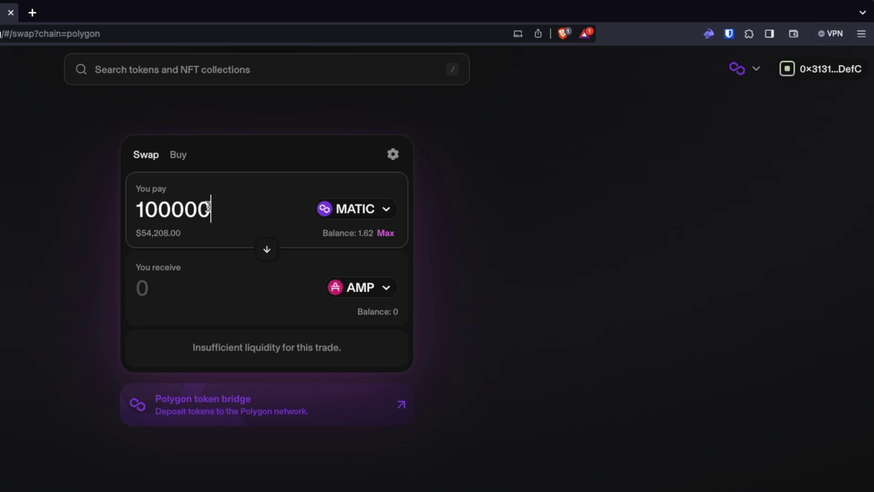
{"action": "mouse_move", "coordinate": [211, 208]}
{"action": "left_mouse_down"}
{"action": "mouse_move", "coordinate": [170, 208]}
{"action": "mouse_move", "coordinate": [212, 204]}
{"action": "left_mouse_up"}
{"action": "key", "text": "BackSpace"}
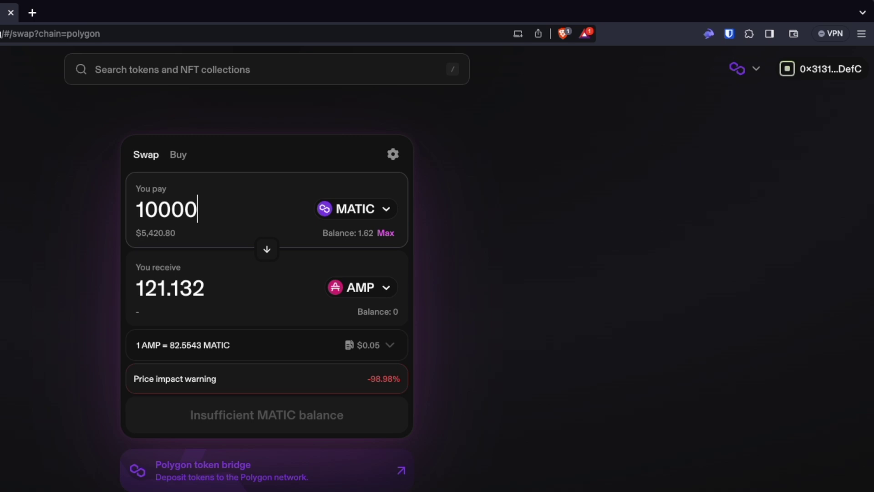
{"action": "key", "text": "BackSpace"}
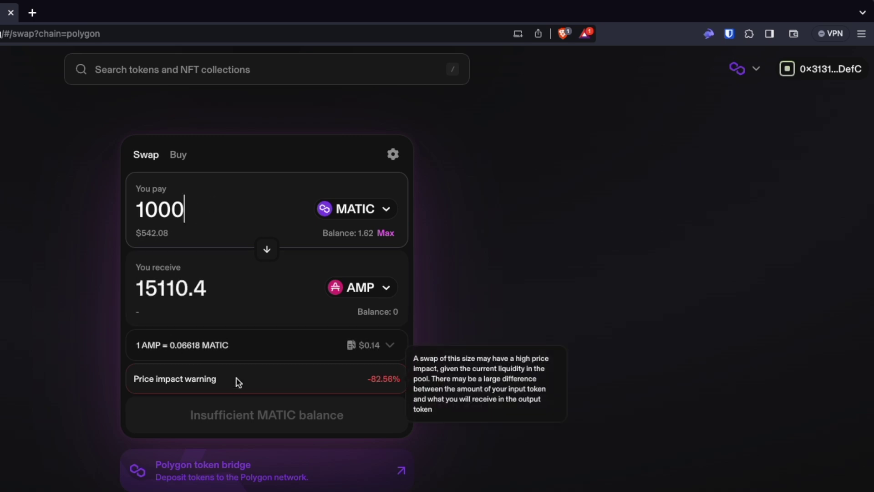
{"action": "left_click", "coordinate": [380, 345]}
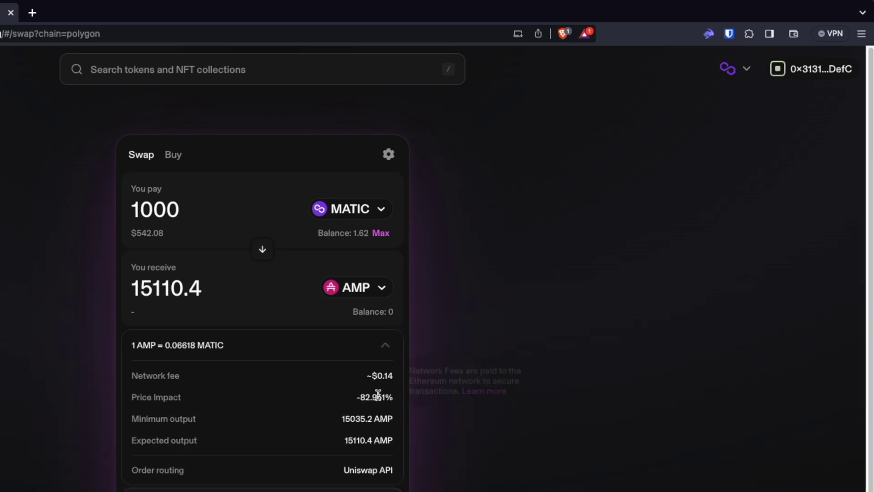
{"action": "mouse_move", "coordinate": [377, 397]}
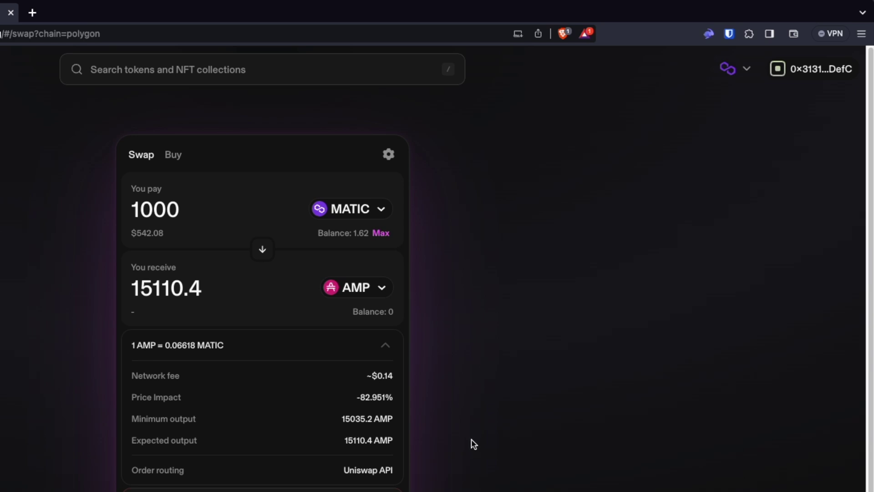
{"action": "left_click", "coordinate": [373, 287]}
Step: Switch the received token back to USDC and select the 1000 pay amount for replacement
{"action": "left_click", "coordinate": [320, 200]}
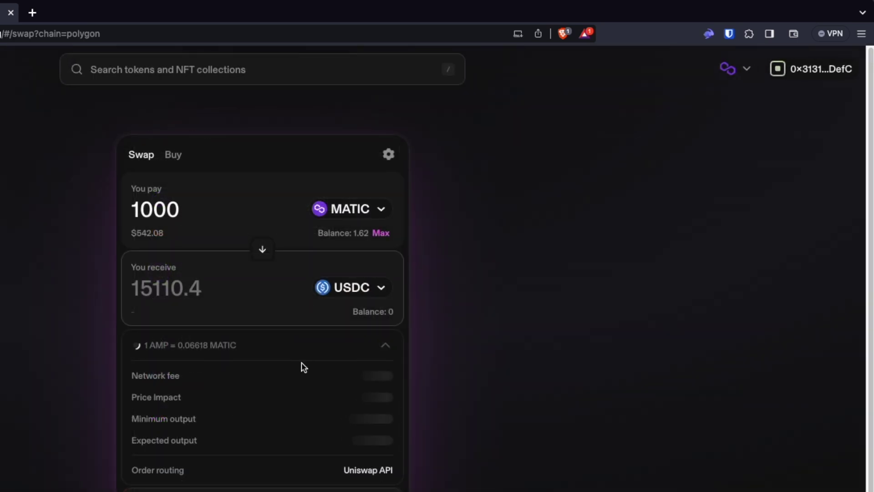
{"action": "left_click_drag", "start_coordinate": [188, 210], "coordinate": [85, 210]}
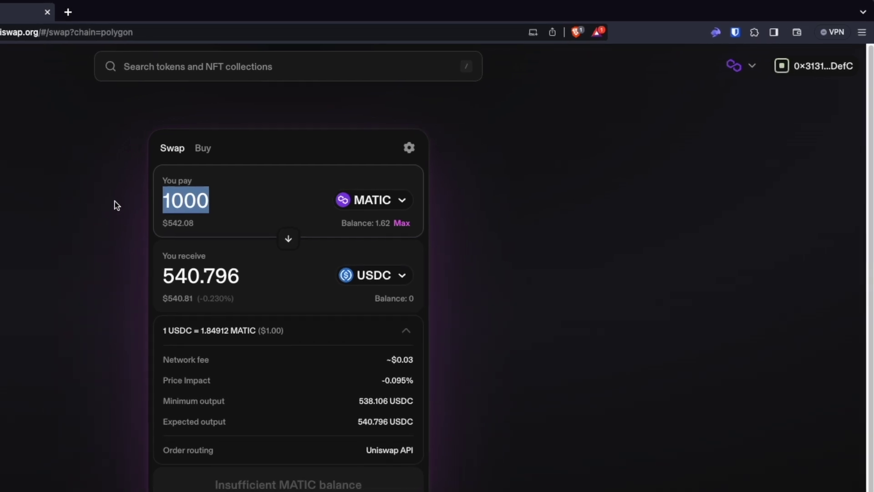
{"action": "key", "text": "/"}
{"action": "key", "text": "Escape"}
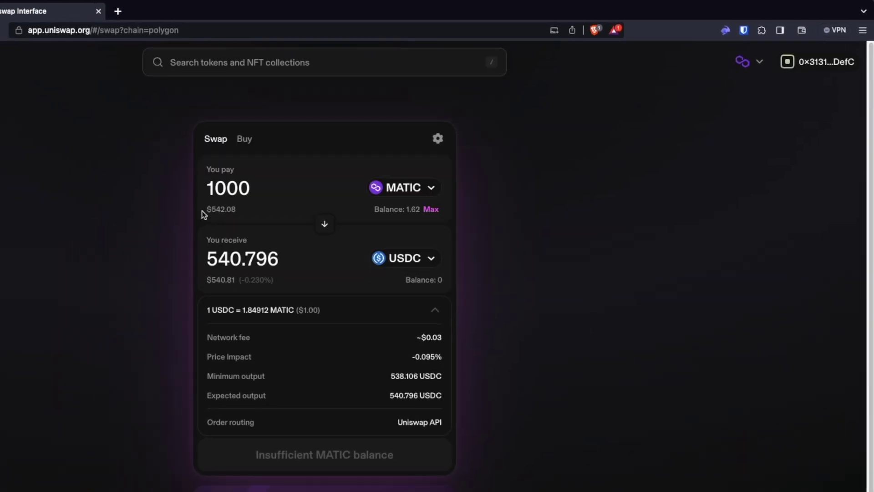
{"action": "left_click_drag", "start_coordinate": [257, 188], "coordinate": [178, 184]}
Step: Enter 1 MATIC, review the swap for about 0.54 USDC, and confirm it to the wallet
{"action": "type", "text": "1"}
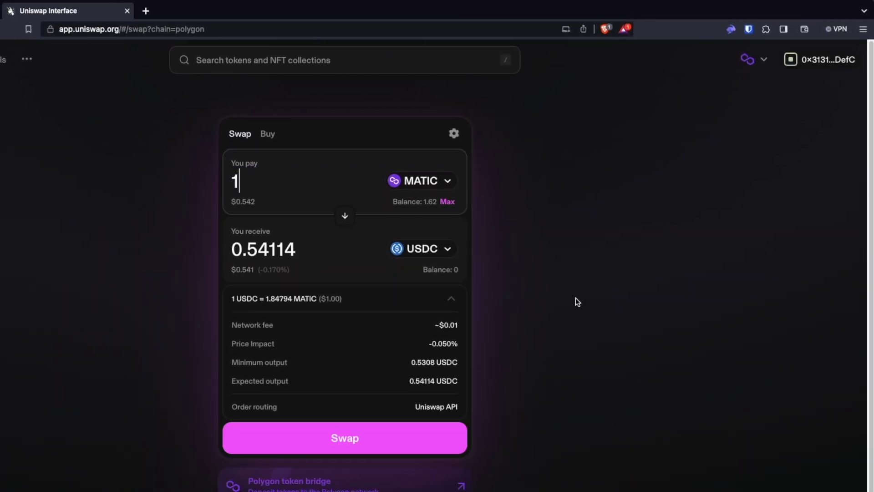
{"action": "left_click", "coordinate": [544, 329]}
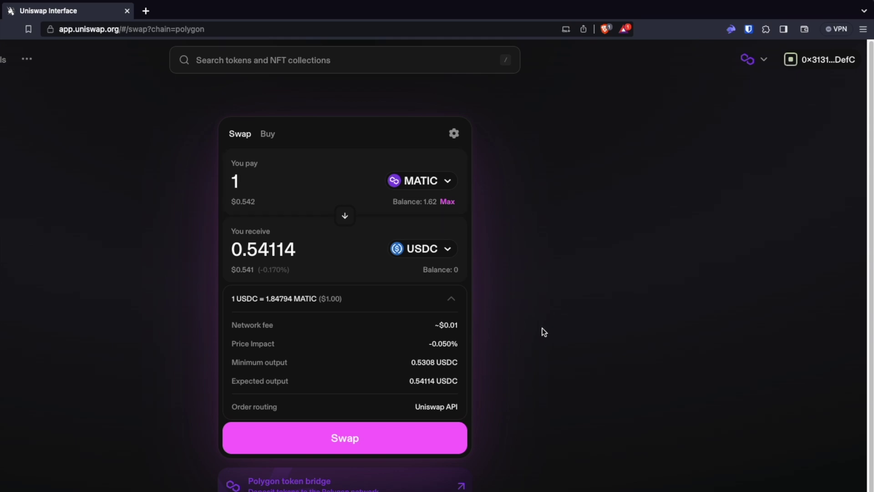
{"action": "left_click", "coordinate": [422, 446]}
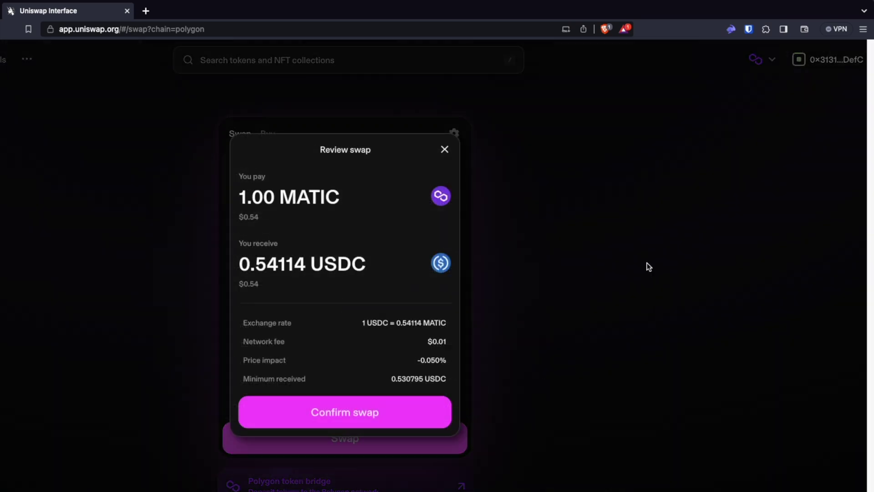
{"action": "left_click", "coordinate": [400, 419]}
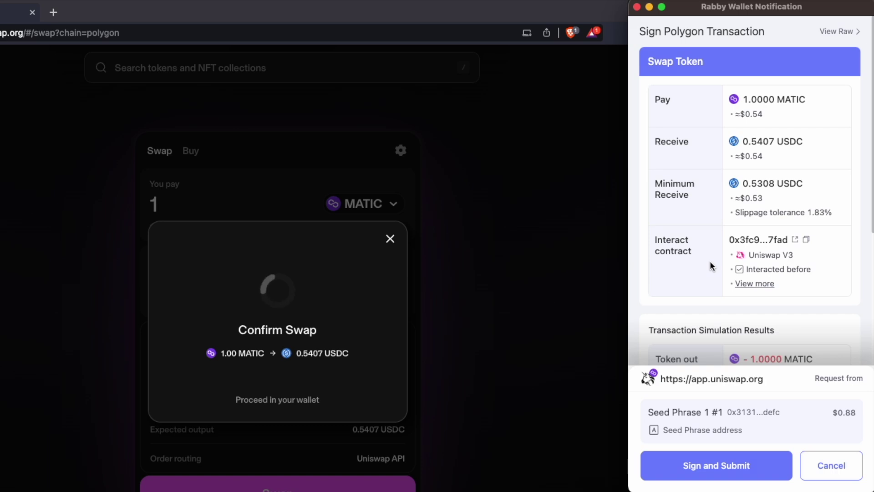
Step: Check the Rabby transaction details and gas, then sign and submit the 1 MATIC swap
{"action": "scroll", "coordinate": [711, 265], "scroll_direction": "down", "scroll_amount": 1}
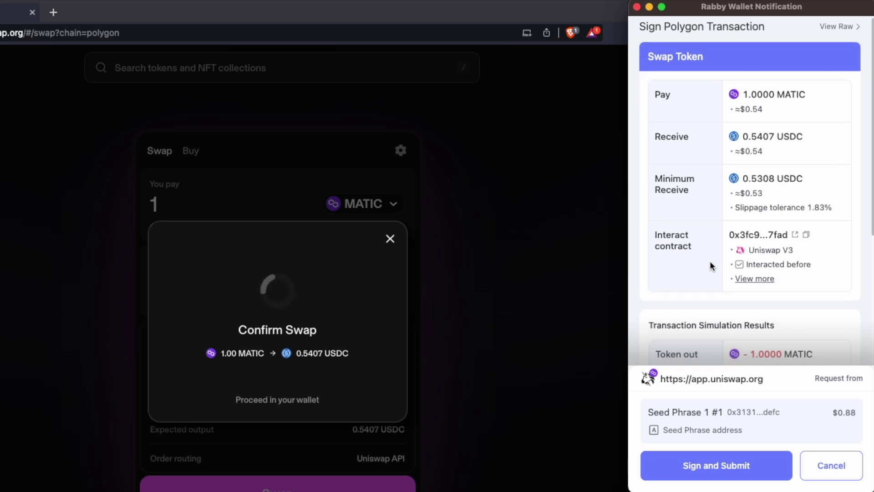
{"action": "scroll", "coordinate": [799, 267], "scroll_direction": "down", "scroll_amount": 2}
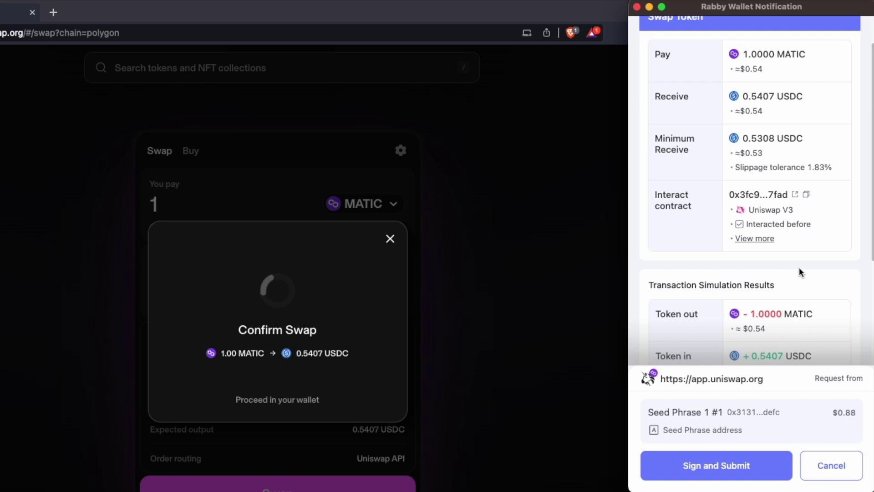
{"action": "scroll", "coordinate": [799, 267], "scroll_direction": "down", "scroll_amount": 5}
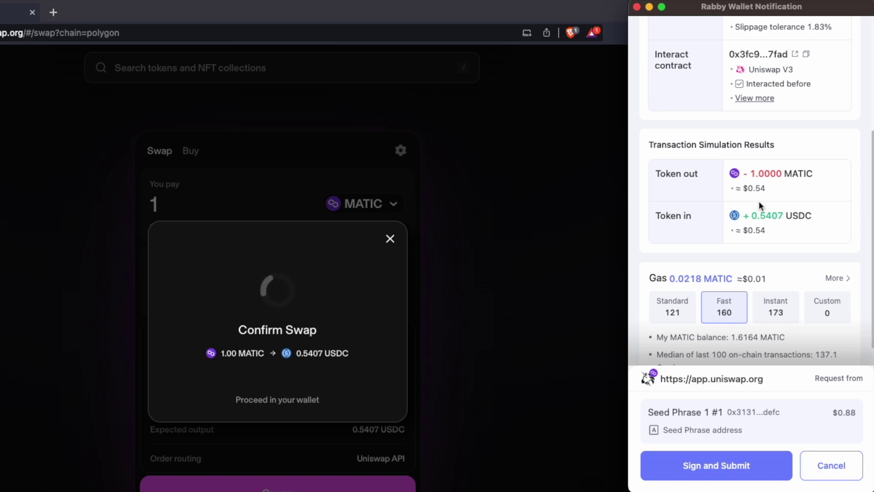
{"action": "left_click", "coordinate": [722, 471]}
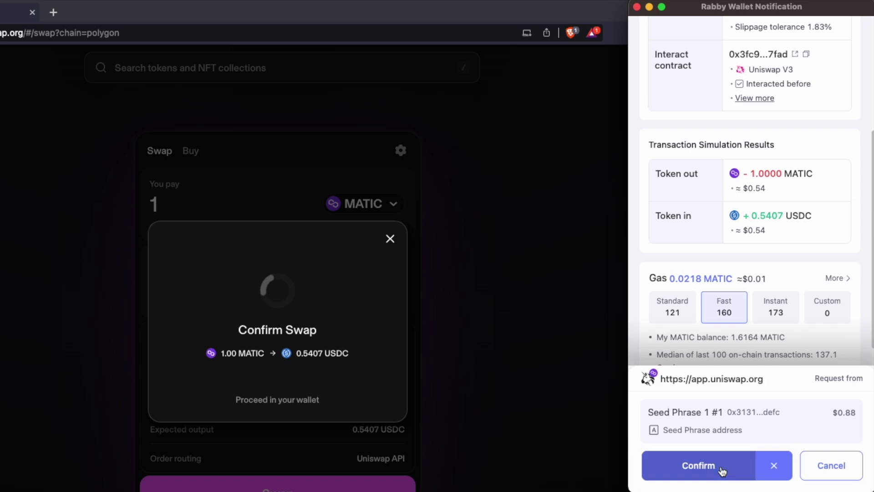
{"action": "left_click", "coordinate": [720, 465]}
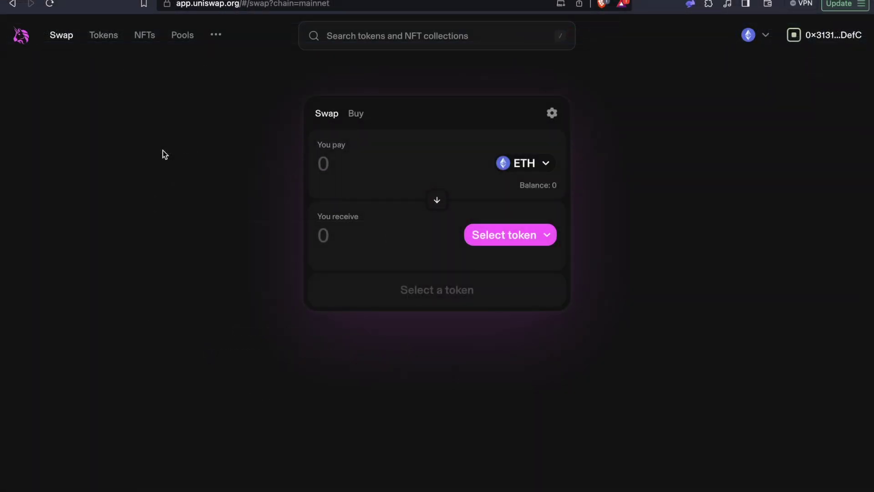
Step: Search for RLB and pick Rollbit Coin as the token to receive
{"action": "left_click", "coordinate": [479, 240]}
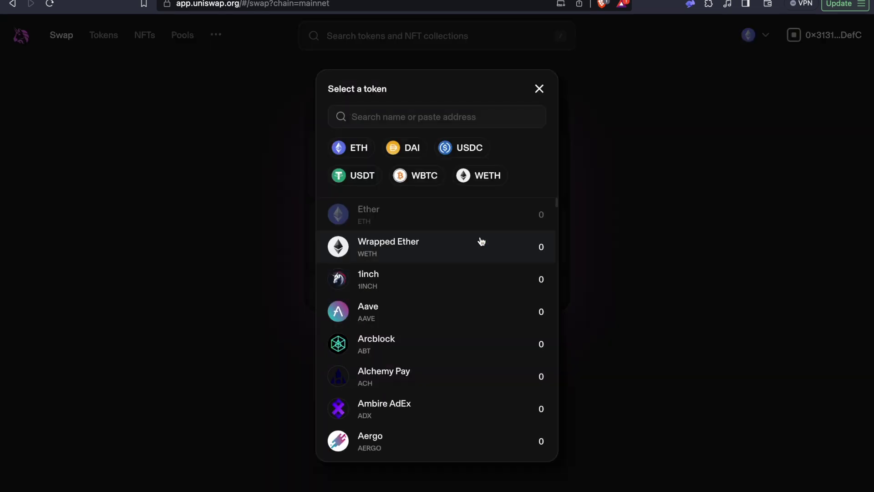
{"action": "type", "text": "RLB"}
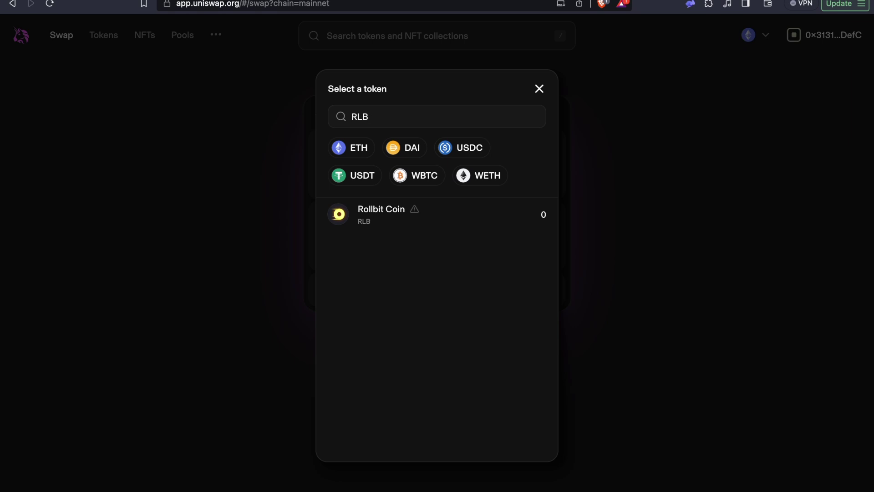
{"action": "left_click", "coordinate": [446, 222]}
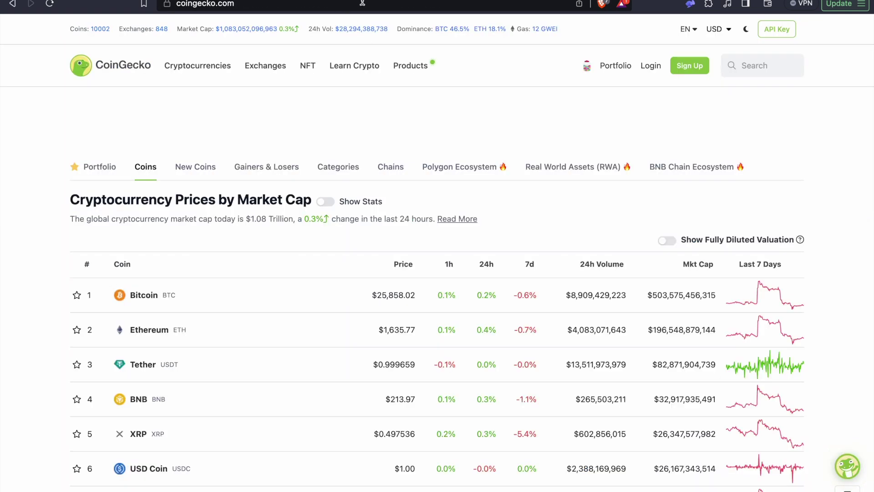
Step: Search CoinGecko for rlb, open Rollbit Coin (RLB), and copy its Ethereum contract address
{"action": "left_click", "coordinate": [750, 63]}
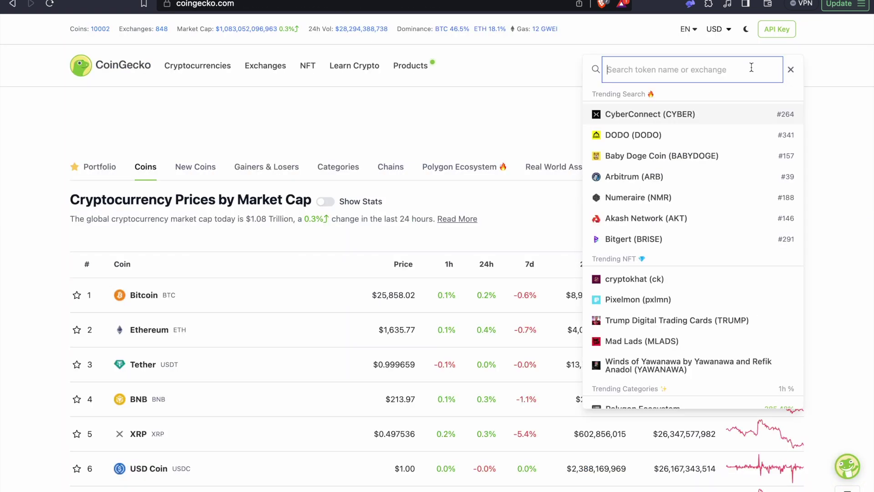
{"action": "type", "text": "rlb"}
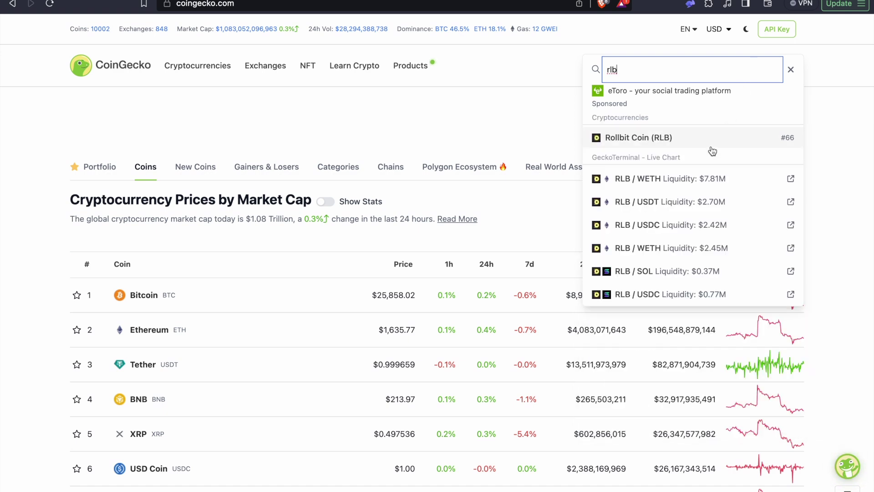
{"action": "left_click", "coordinate": [712, 144]}
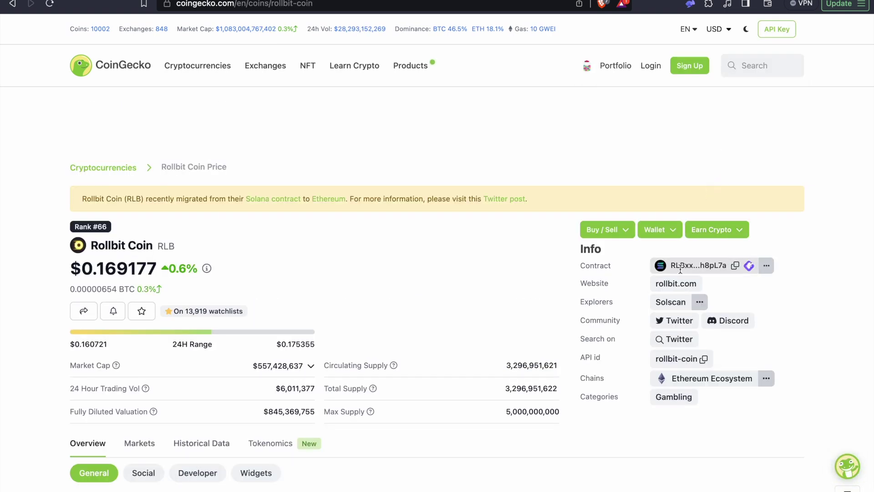
{"action": "left_click", "coordinate": [767, 266]}
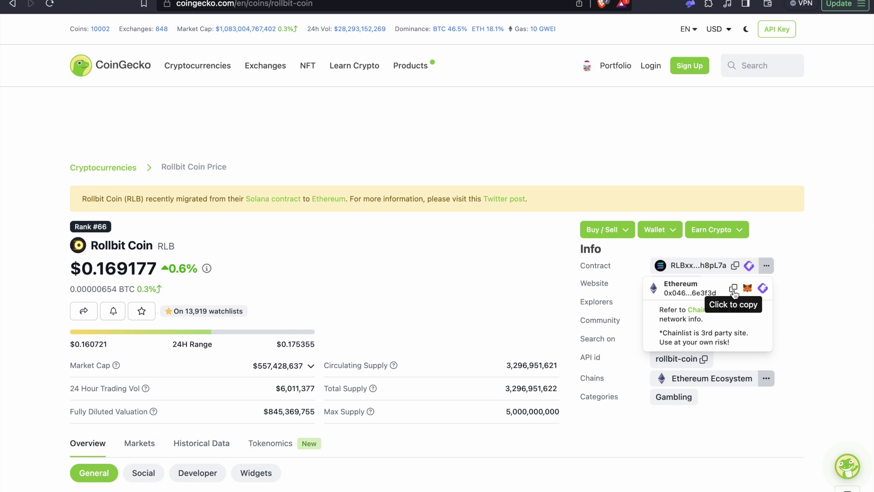
{"action": "left_click", "coordinate": [734, 290]}
{"action": "mouse_move", "coordinate": [211, 66]}
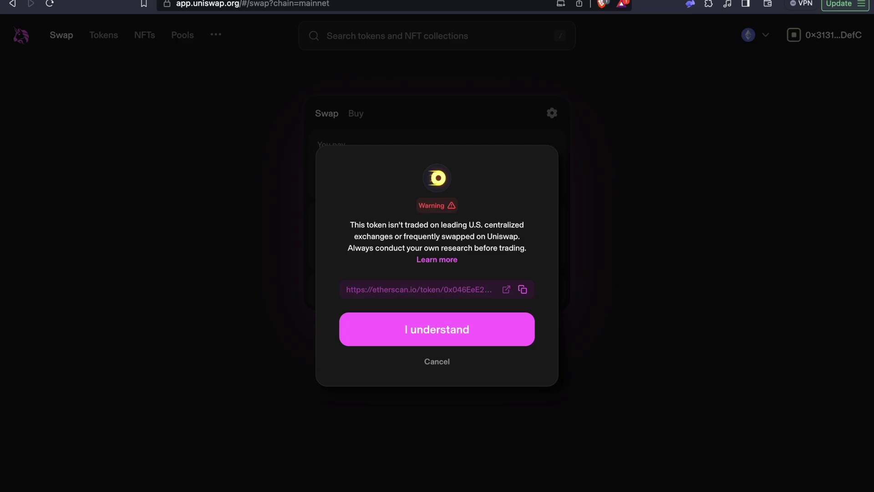
Step: Dismiss the warning, paste the copied contract address into the token search, and pick Rollbit Coin (RLB), accepting its warning
{"action": "left_click", "coordinate": [440, 362]}
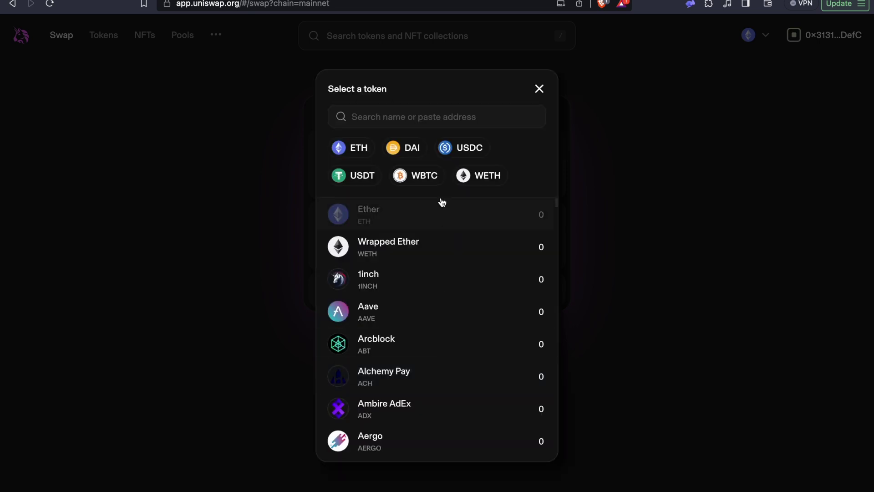
{"action": "right_click", "coordinate": [446, 117]}
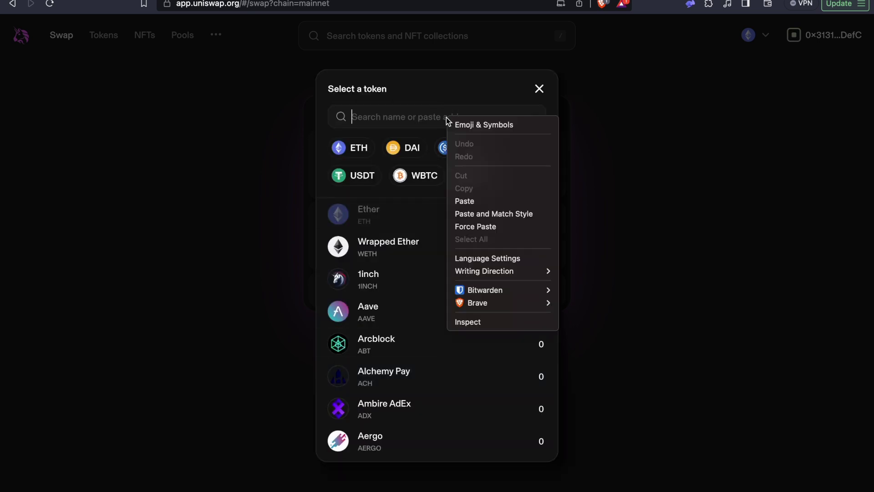
{"action": "left_click", "coordinate": [463, 197]}
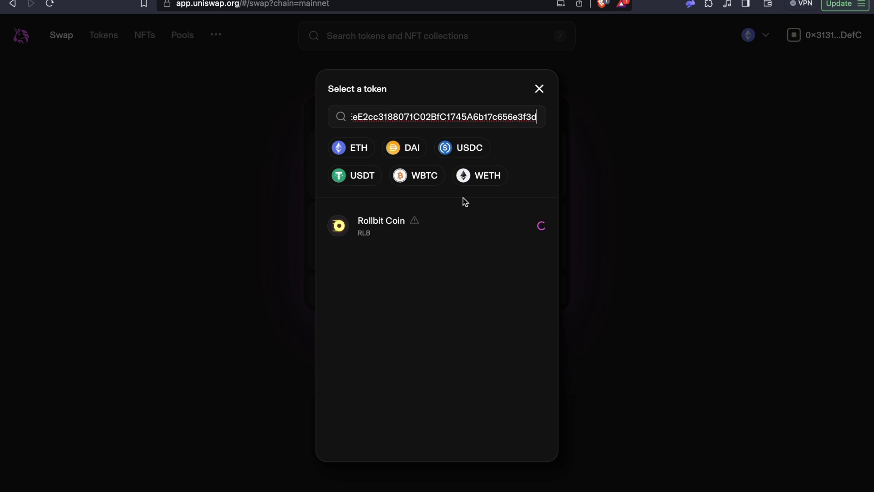
{"action": "left_click", "coordinate": [411, 233]}
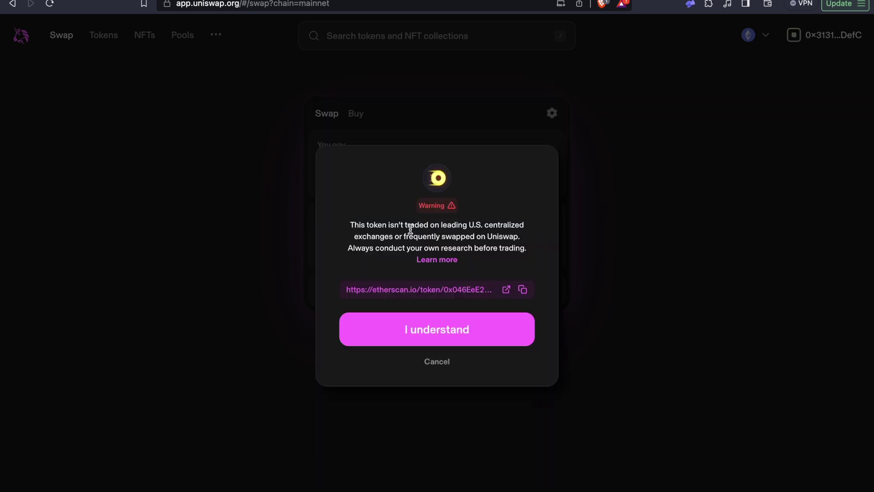
{"action": "left_click", "coordinate": [428, 327]}
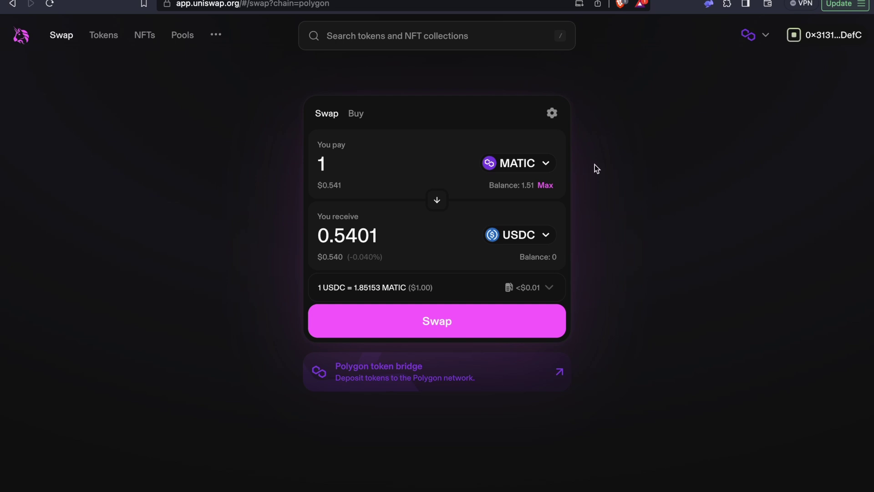
Step: Set a custom 5% maximum slippage, then open the review of the 1 MATIC to USDC swap
{"action": "left_click", "coordinate": [553, 116]}
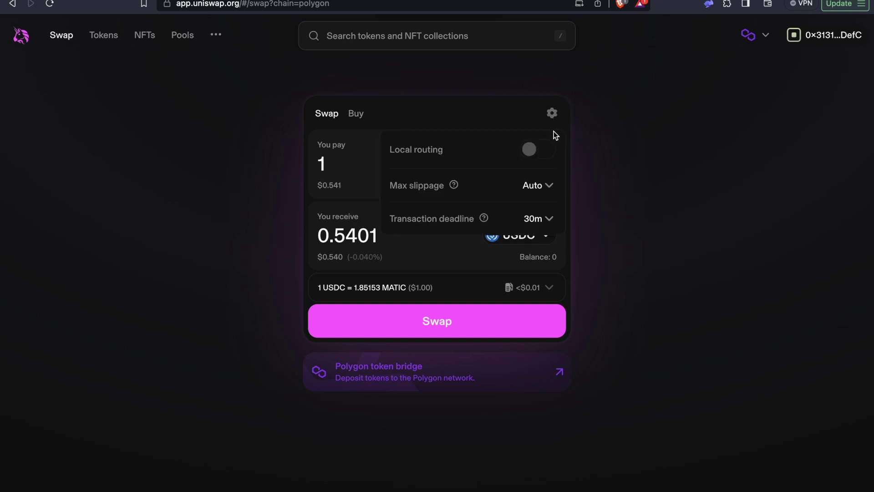
{"action": "left_click", "coordinate": [543, 190]}
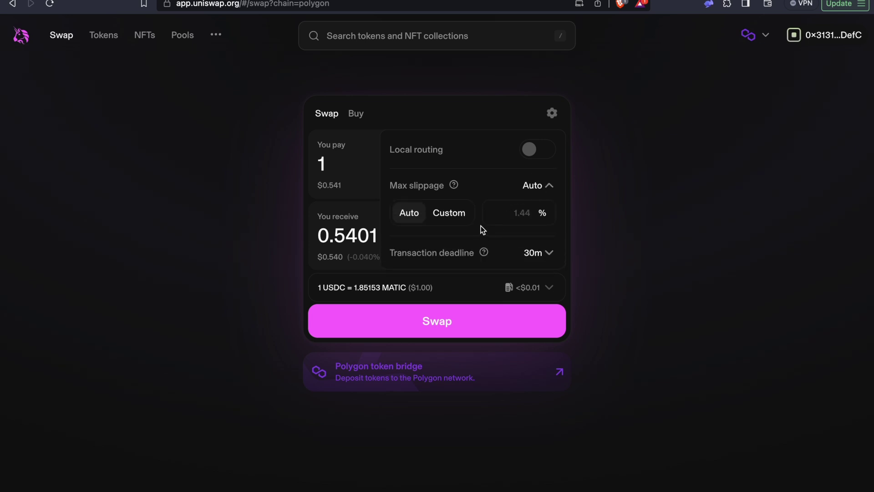
{"action": "left_click", "coordinate": [456, 219]}
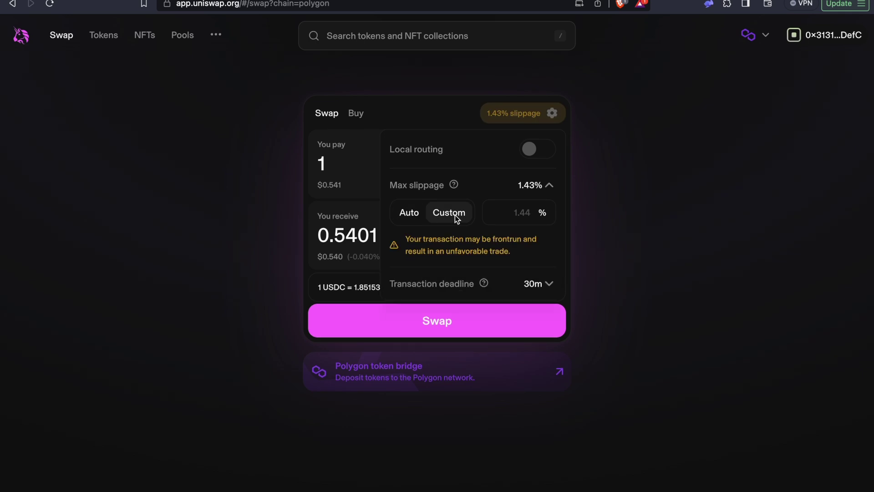
{"action": "left_click", "coordinate": [517, 215]}
{"action": "type", "text": "5"}
{"action": "left_click", "coordinate": [539, 251]}
{"action": "left_click", "coordinate": [552, 114]}
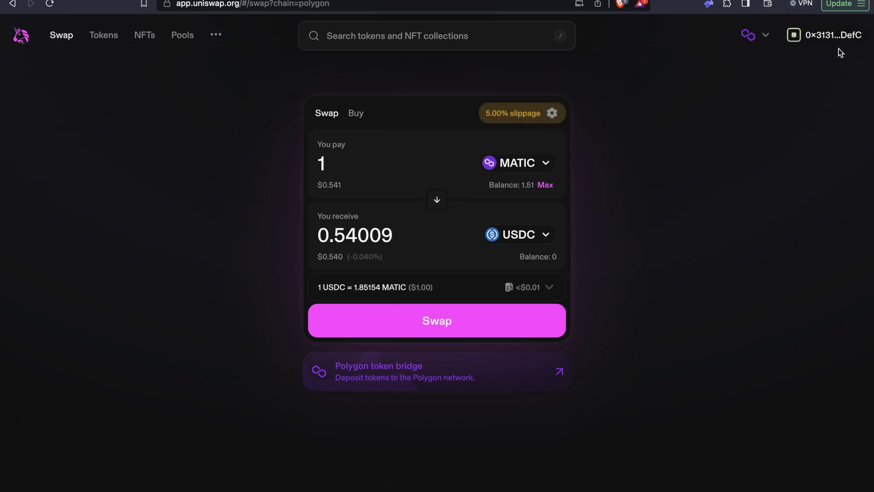
{"action": "left_click", "coordinate": [470, 322]}
Step: Send the swap to Rabby and inspect gas details (Fast 117 Gwei, 0.0159 MATIC fee, limit 242438) without changes
{"action": "left_click", "coordinate": [457, 396]}
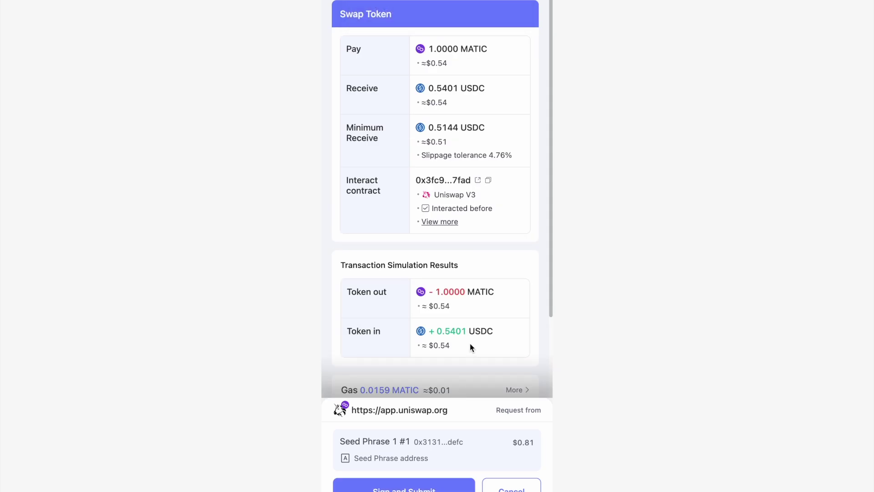
{"action": "scroll", "coordinate": [470, 343], "scroll_direction": "down", "scroll_amount": 3}
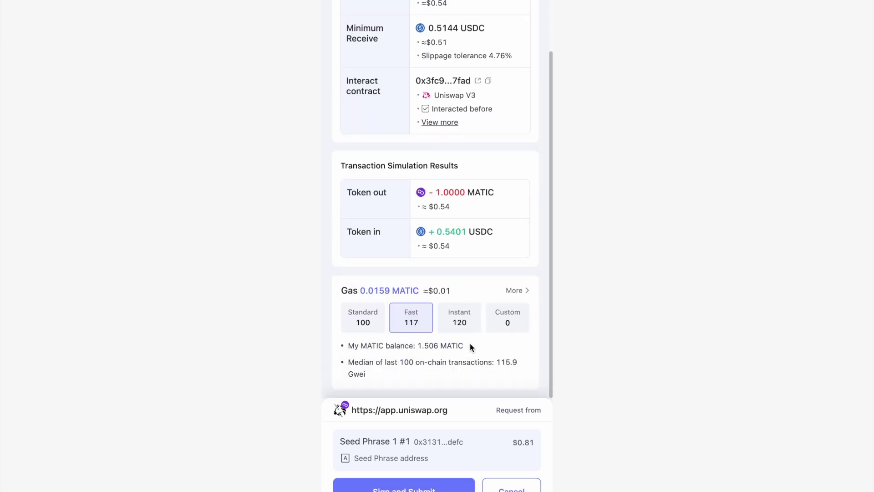
{"action": "left_click", "coordinate": [524, 293]}
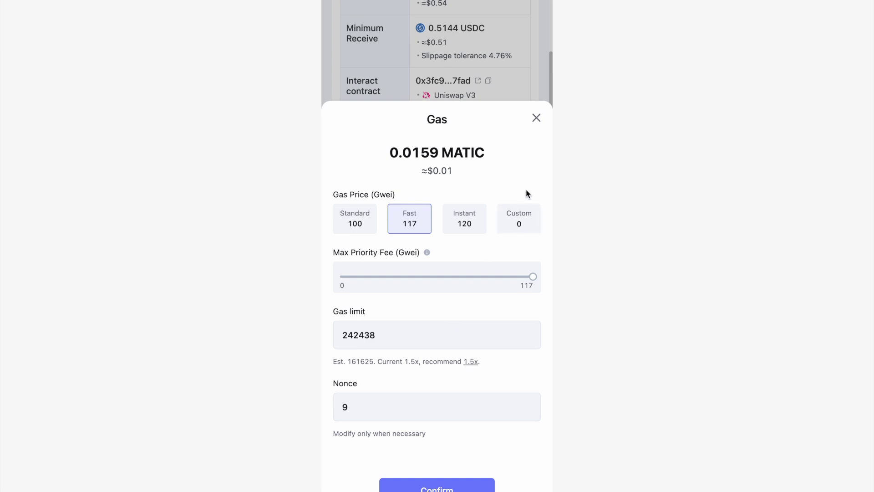
{"action": "left_click", "coordinate": [537, 121]}
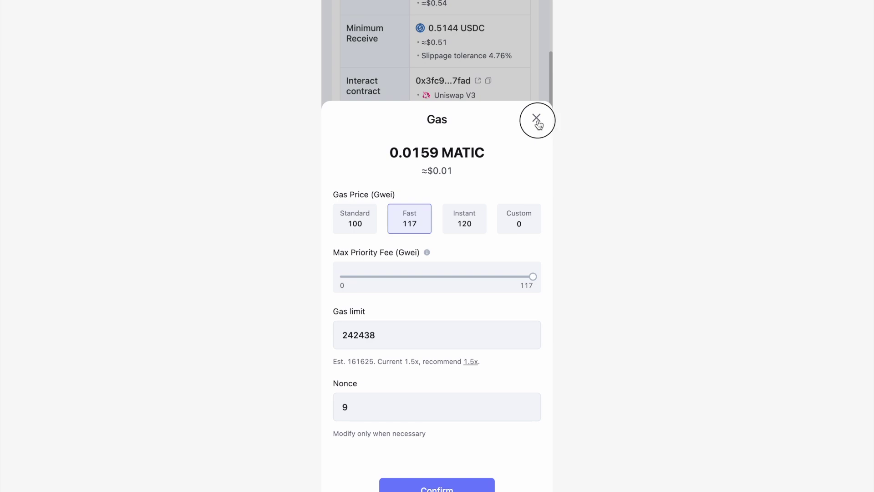